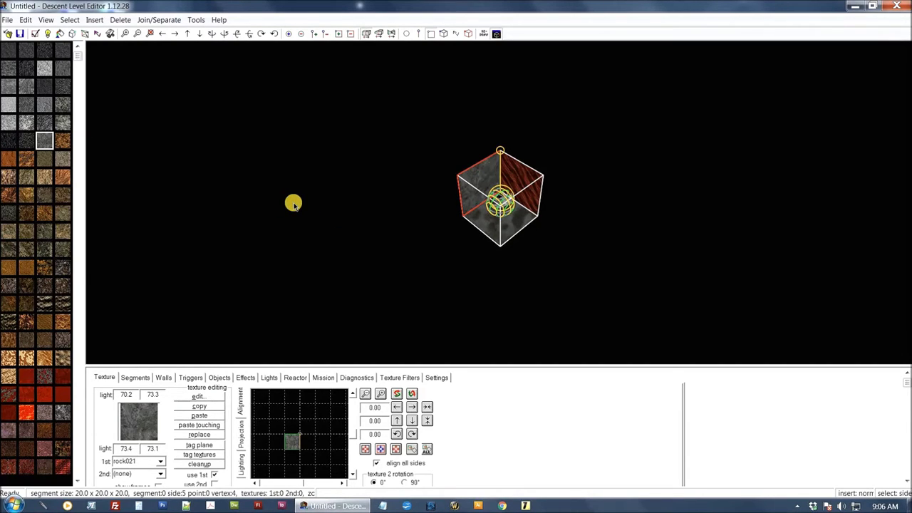
# Review the D1 PIG, D2 PIG and Missions paths in the file settings, apply them, and enlarge the settings area
pyautogui.click(444, 378)
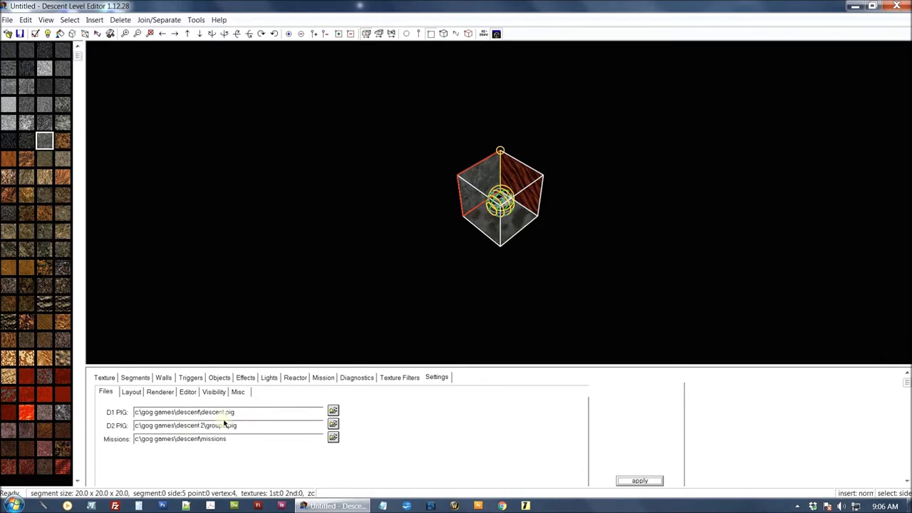
pyautogui.click(334, 411)
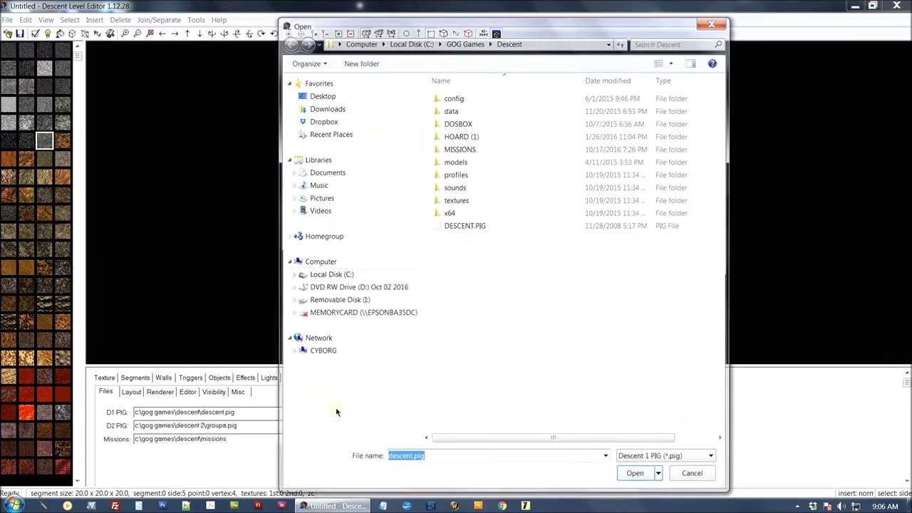
pyautogui.click(714, 22)
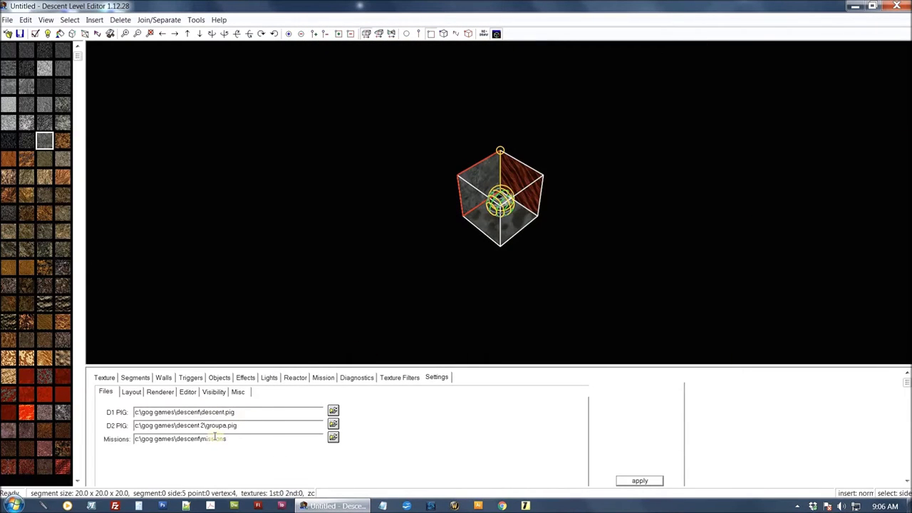
pyautogui.click(640, 481)
pyautogui.moveTo(637, 366); pyautogui.dragTo(631, 335)
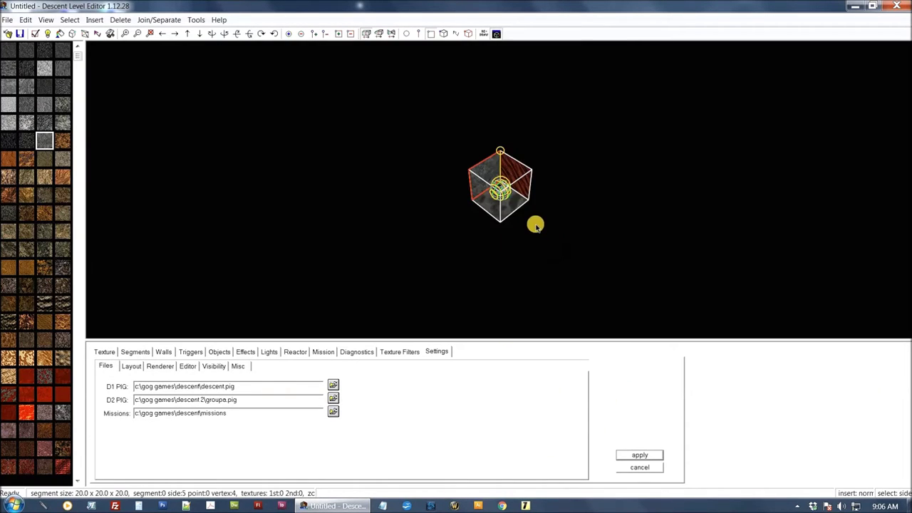
pyautogui.scroll(5, 536, 227)
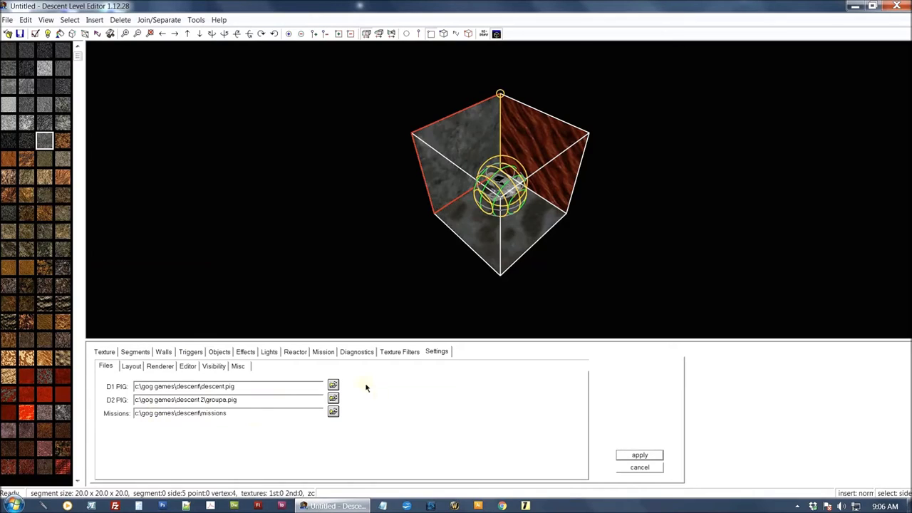
# Review the layout and renderer settings, try Crosshairs as the mine center display, and restore Globe
pyautogui.click(132, 366)
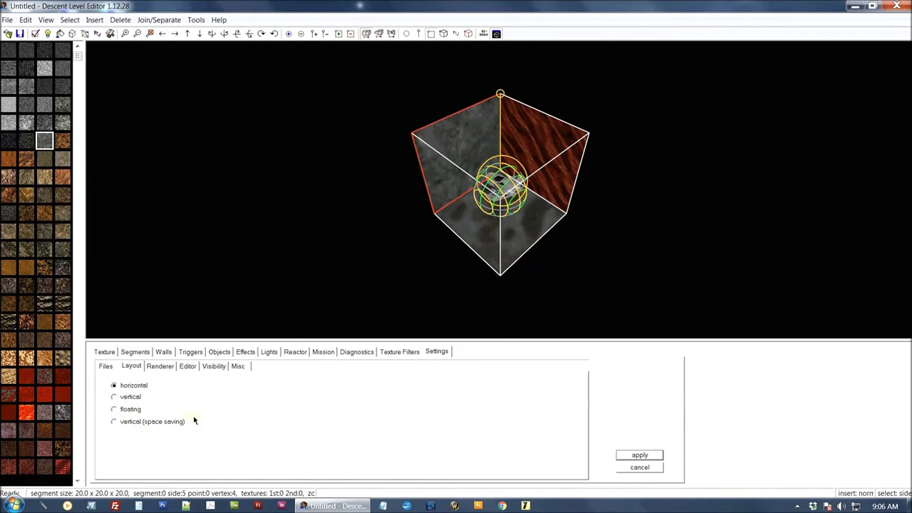
pyautogui.click(164, 367)
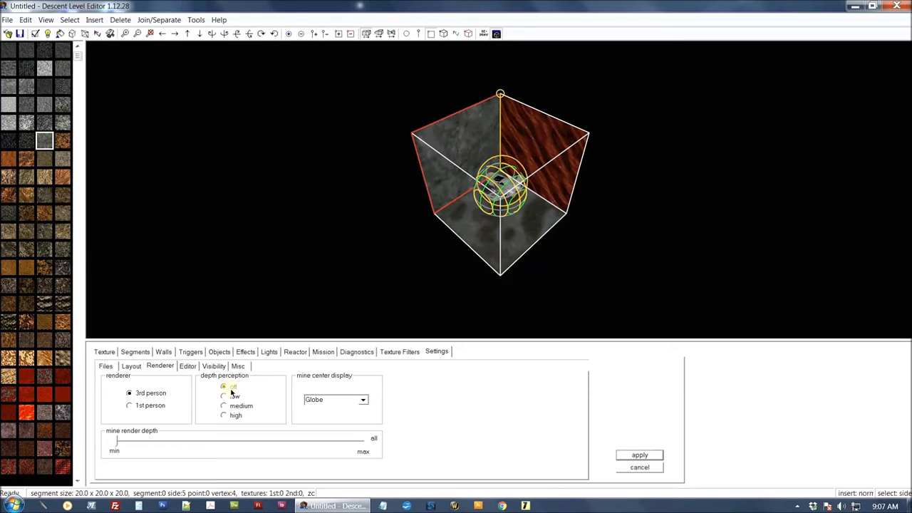
pyautogui.click(363, 401)
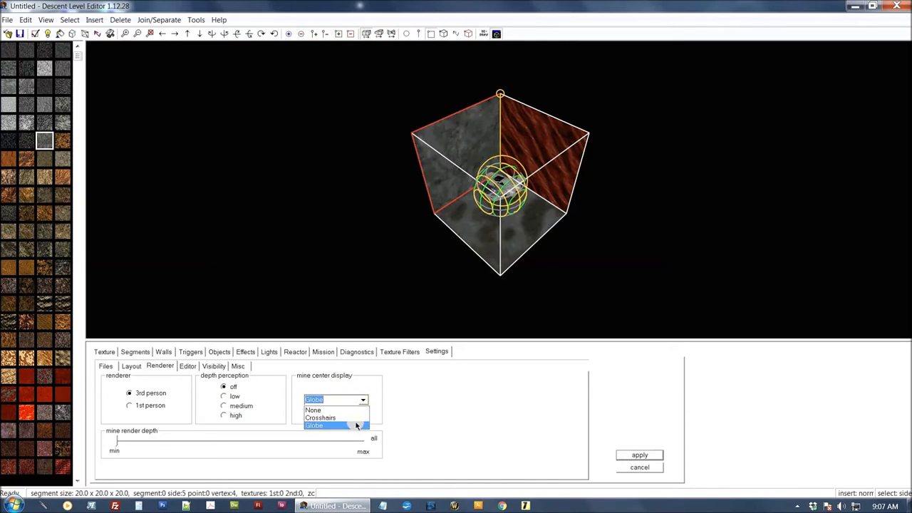
pyautogui.click(360, 417)
pyautogui.moveTo(613, 211); pyautogui.dragTo(658, 204)
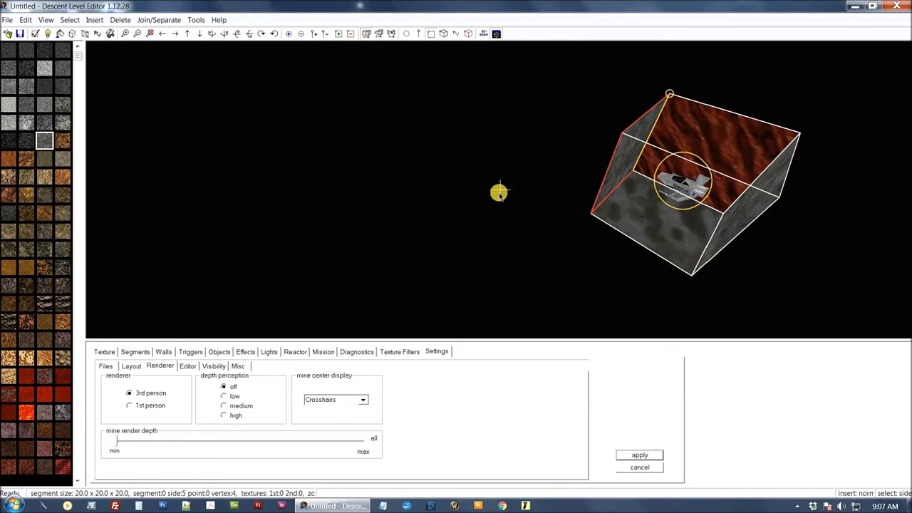
pyautogui.click(364, 400)
pyautogui.click(349, 424)
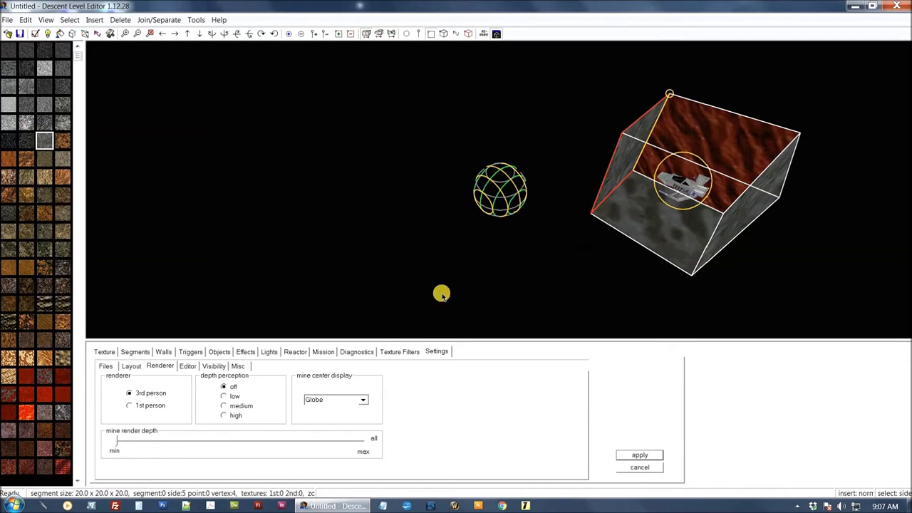
# Look through the editor, visibility and miscellaneous settings, and return to the file settings
pyautogui.click(186, 368)
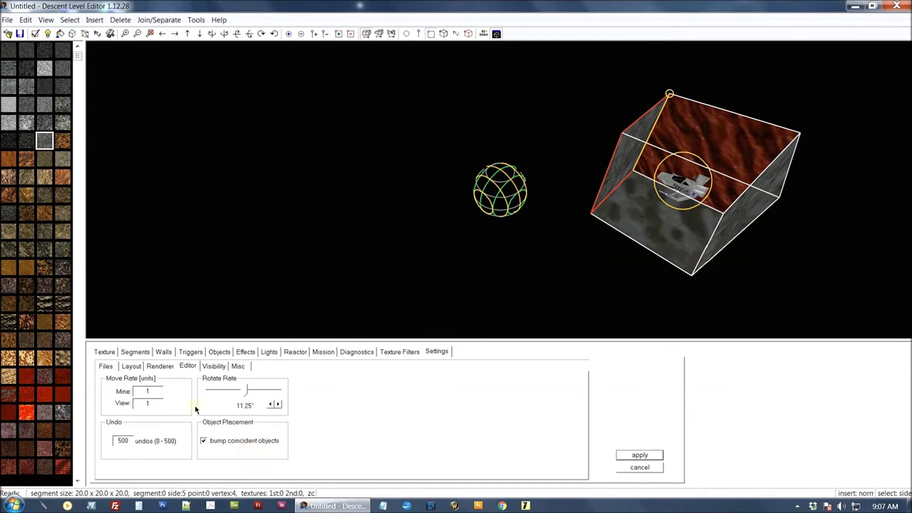
pyautogui.click(217, 367)
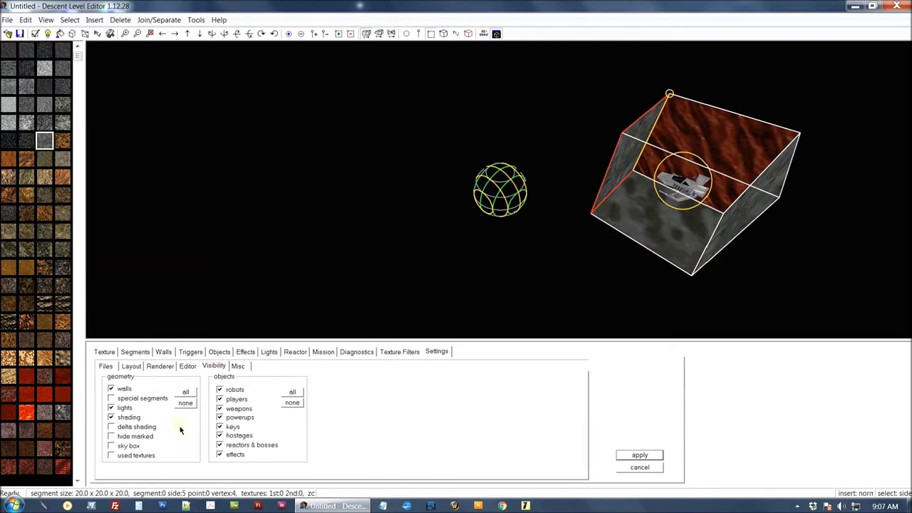
pyautogui.click(239, 366)
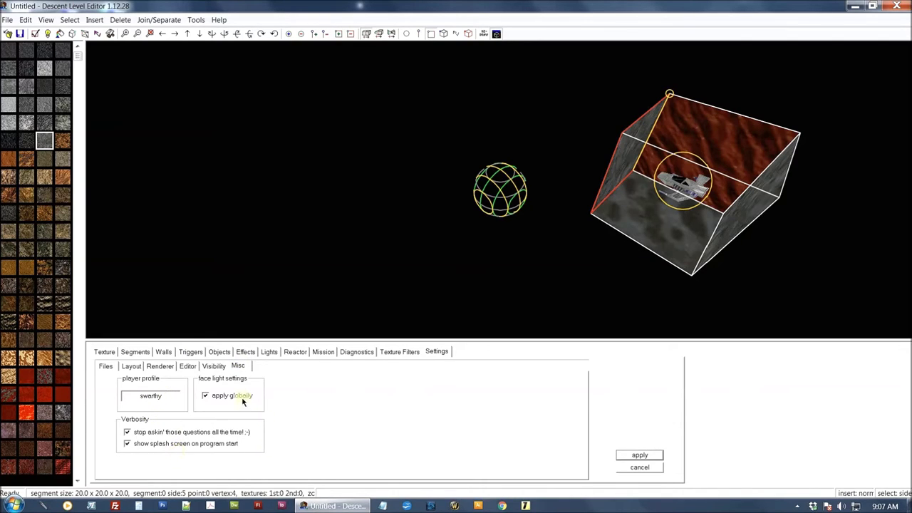
pyautogui.click(106, 368)
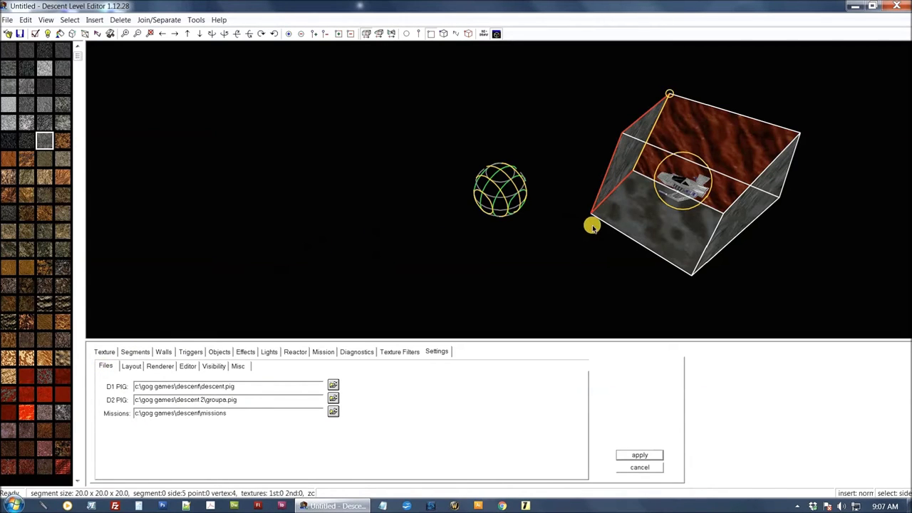
# Practise rotating, panning and zooming the view to examine the starting cube from several angles
pyautogui.moveTo(590, 220); pyautogui.dragTo(674, 238, button='middle')
pyautogui.moveTo(673, 239)
pyautogui.mouseDown()
pyautogui.moveTo(687, 236)
pyautogui.moveTo(660, 237)
pyautogui.moveTo(666, 246)
pyautogui.mouseUp()
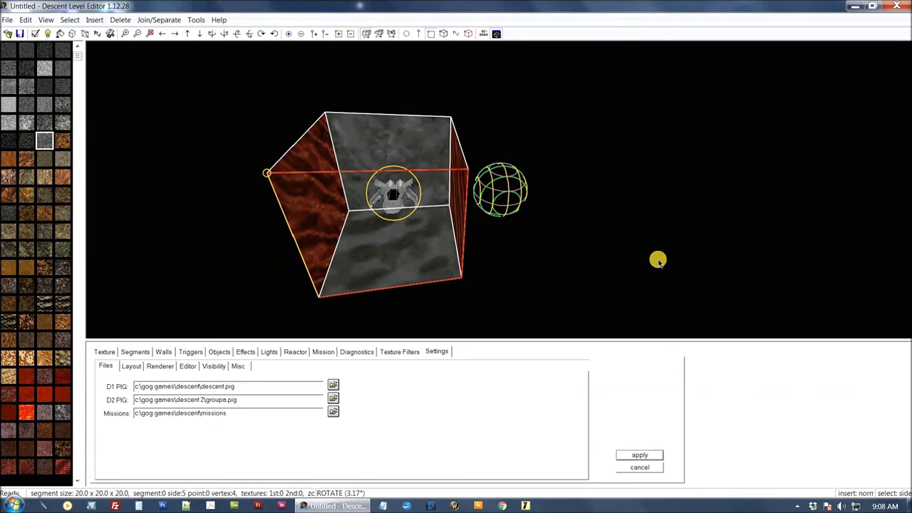
pyautogui.moveTo(692, 250)
pyautogui.mouseDown(button='middle')
pyautogui.moveTo(711, 262)
pyautogui.moveTo(683, 262)
pyautogui.mouseUp(button='middle')
pyautogui.moveTo(682, 264); pyautogui.dragTo(677, 263)
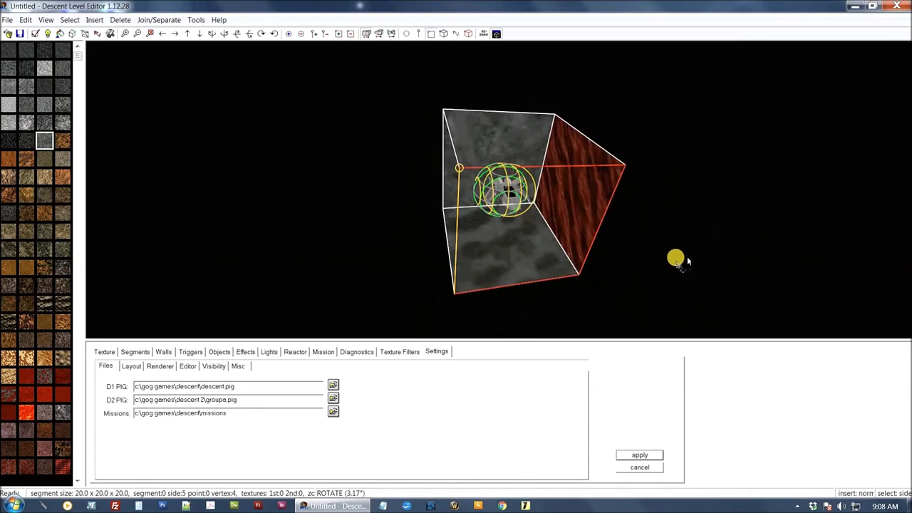
pyautogui.moveTo(687, 261); pyautogui.dragTo(656, 253, button='middle')
pyautogui.scroll(-2, 656, 254)
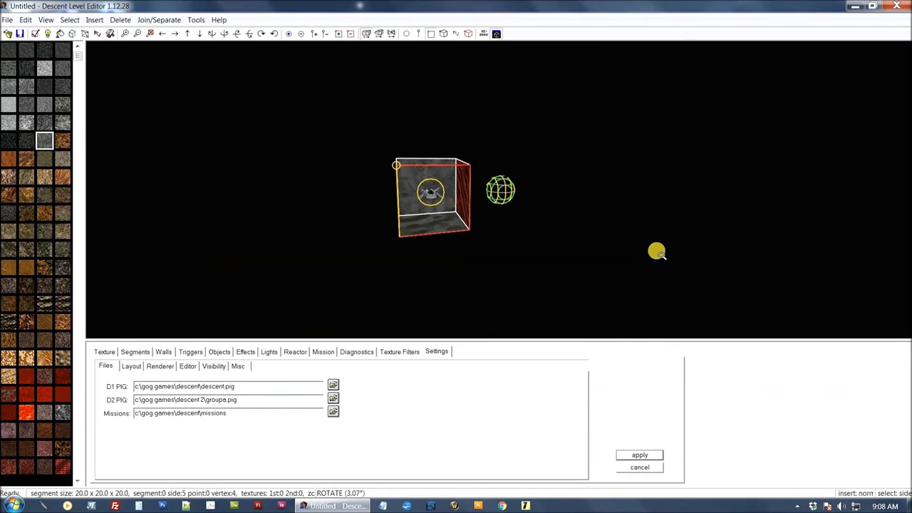
pyautogui.moveTo(657, 250); pyautogui.dragTo(601, 263, button='middle')
pyautogui.moveTo(600, 264); pyautogui.dragTo(643, 259)
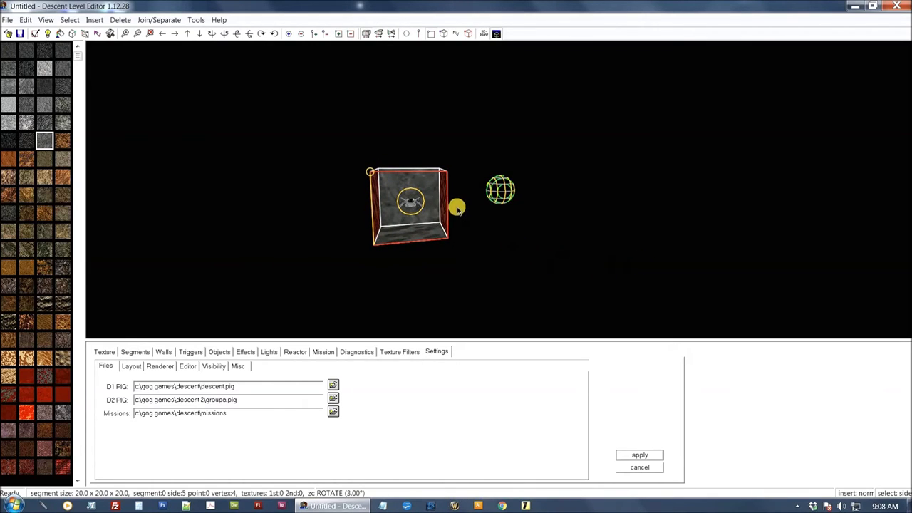
# Extend the mine into a straight tunnel by inserting nine cubes from the starting cube's selected side
pyautogui.press('Insert')
pyautogui.press('Insert')
pyautogui.press('Insert')
pyautogui.press('Insert')
pyautogui.press('Insert')
pyautogui.press('Insert')
pyautogui.press('Insert')
pyautogui.press('Insert')
pyautogui.press('Insert')
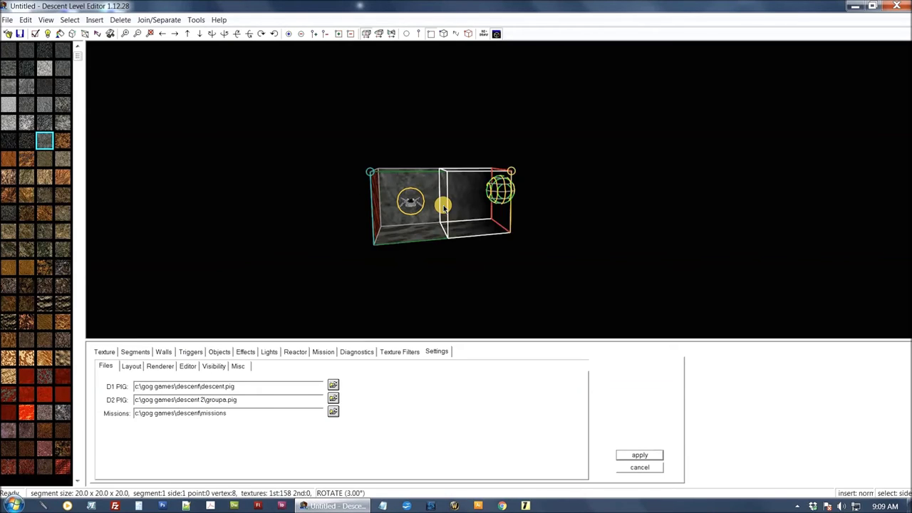
# Turn off shading and examine the fully textured tunnel from both ends and along its length
pyautogui.click(45, 20)
pyautogui.click(92, 321)
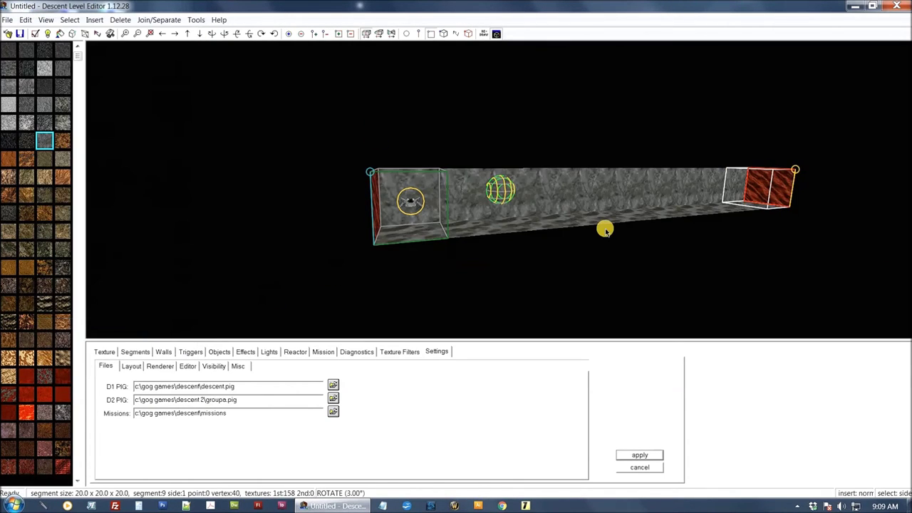
pyautogui.moveTo(606, 229); pyautogui.dragTo(527, 161, button='middle')
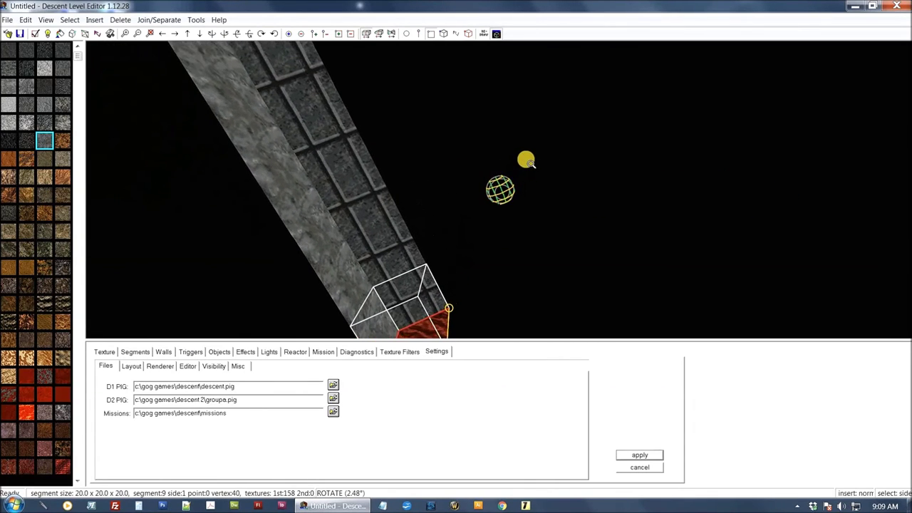
pyautogui.moveTo(531, 163); pyautogui.dragTo(460, 246)
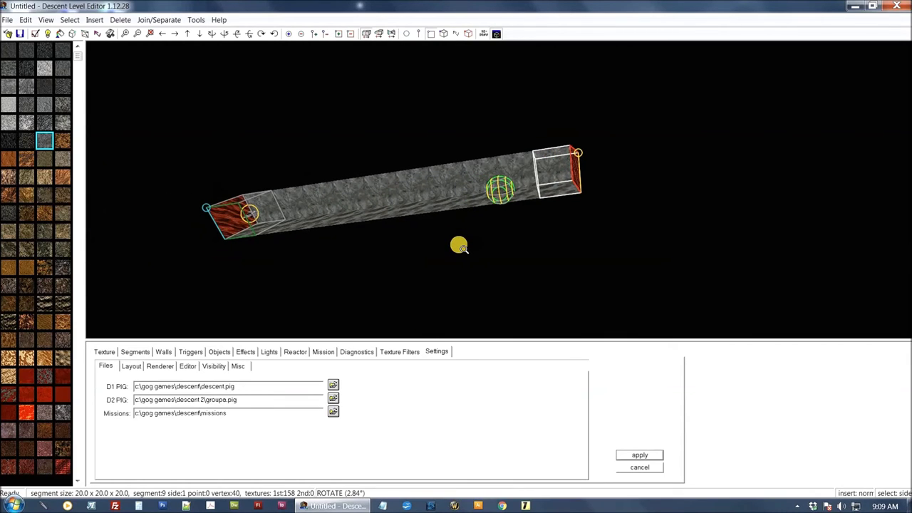
pyautogui.moveTo(461, 246); pyautogui.dragTo(613, 235)
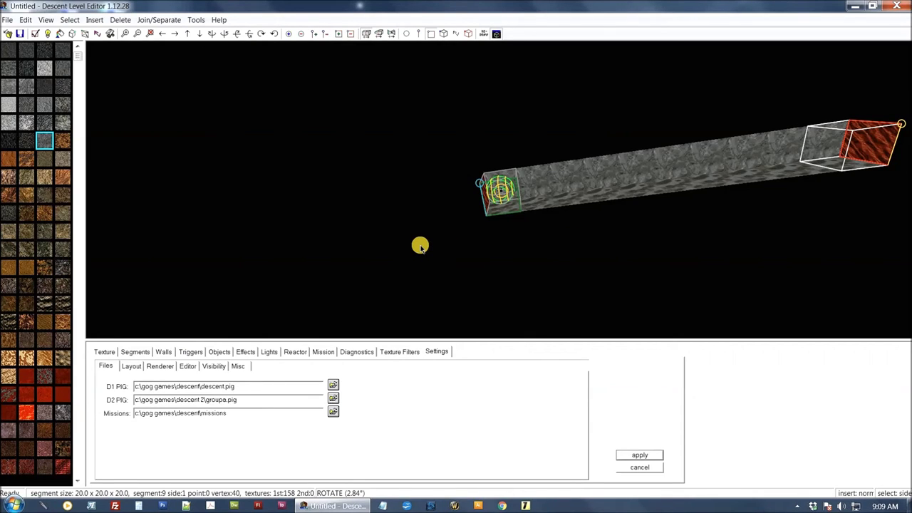
pyautogui.moveTo(420, 247); pyautogui.dragTo(520, 229)
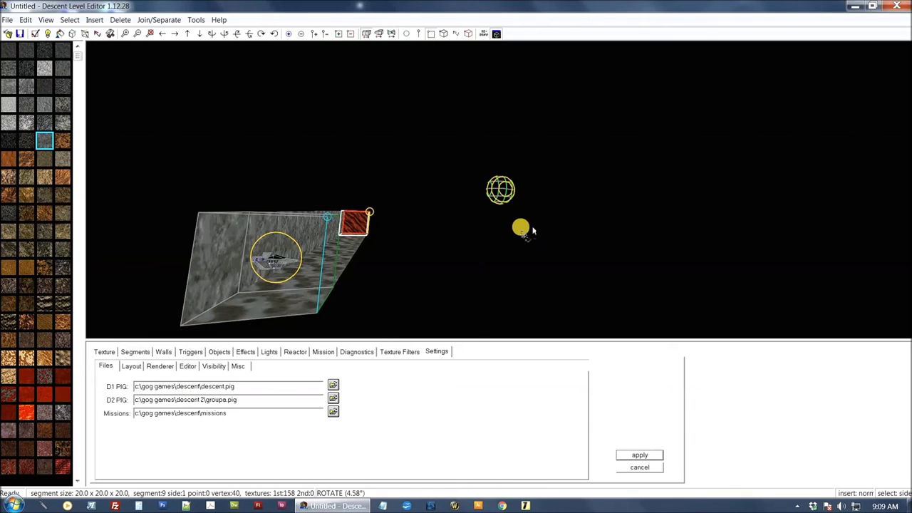
pyautogui.moveTo(532, 230); pyautogui.dragTo(583, 216)
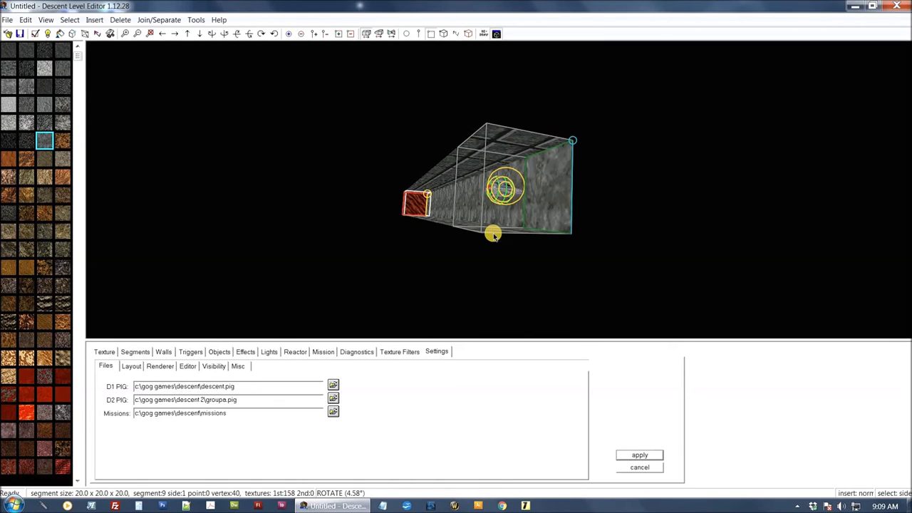
pyautogui.moveTo(494, 235); pyautogui.dragTo(573, 179)
pyautogui.moveTo(508, 191); pyautogui.dragTo(703, 176)
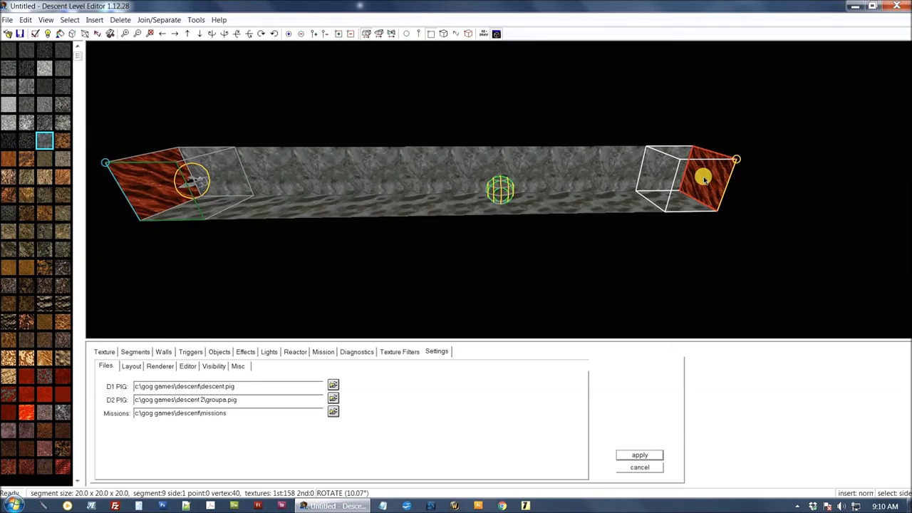
# Add two more cubes at the tunnel's far end and delete them again
pyautogui.press('Insert')
pyautogui.press('Insert')
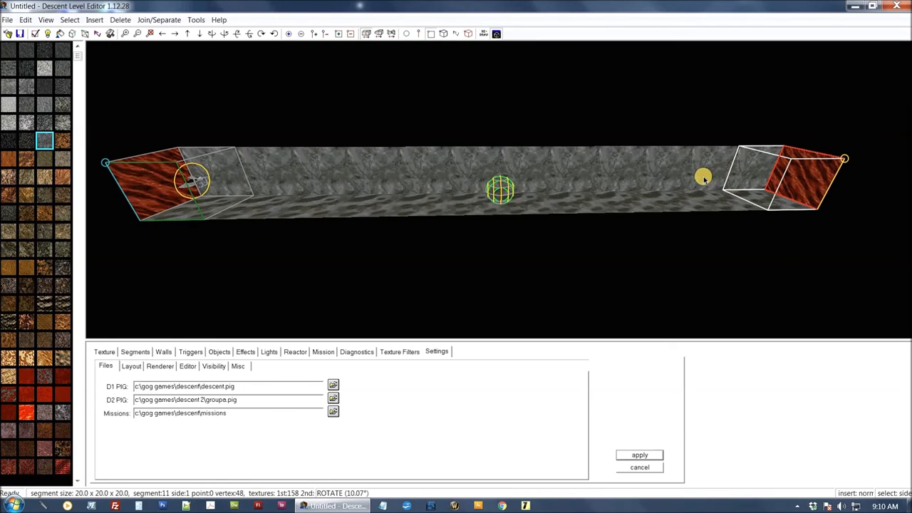
pyautogui.press('Delete')
pyautogui.press('Delete')
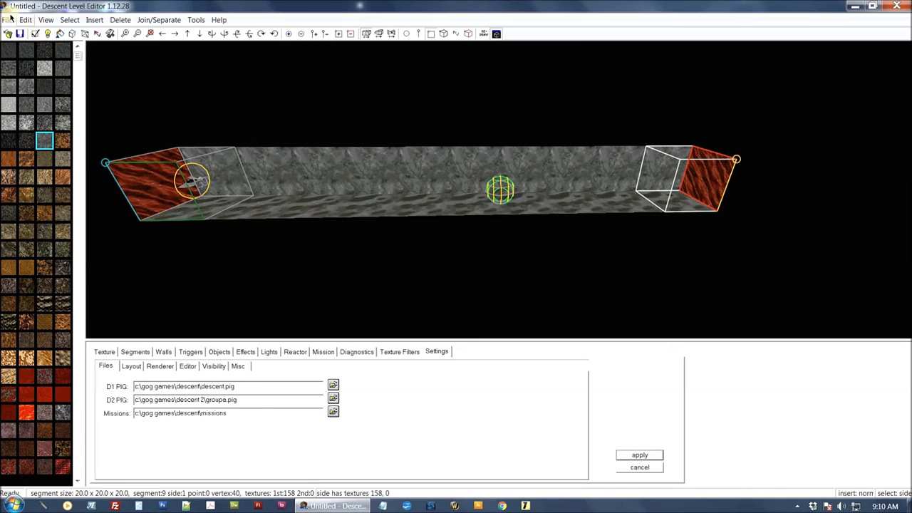
# Turn shading on to compare the tunnel's appearance, and switch it off again
pyautogui.click(45, 19)
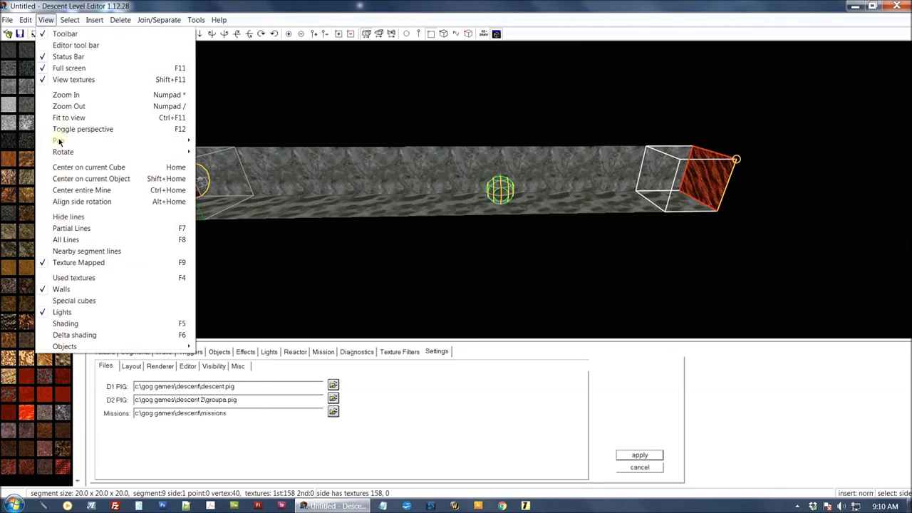
pyautogui.click(71, 326)
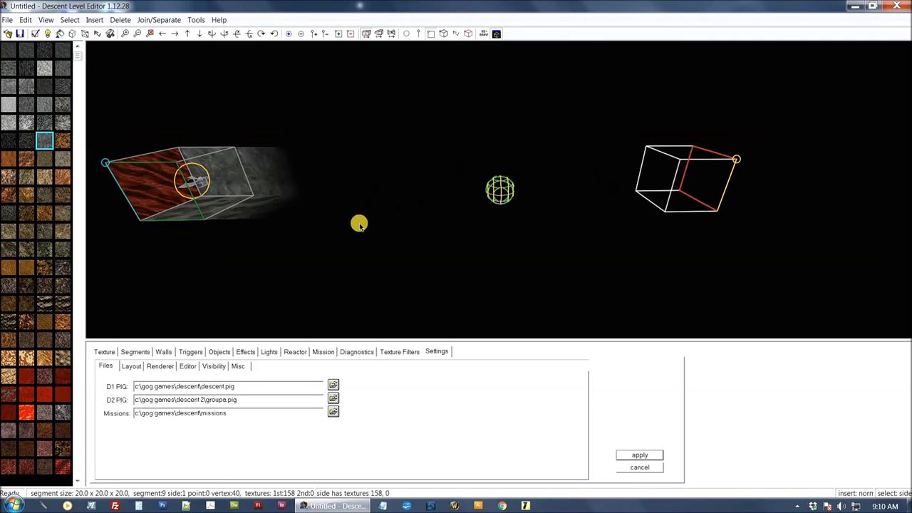
pyautogui.moveTo(375, 229); pyautogui.dragTo(393, 216, button='middle')
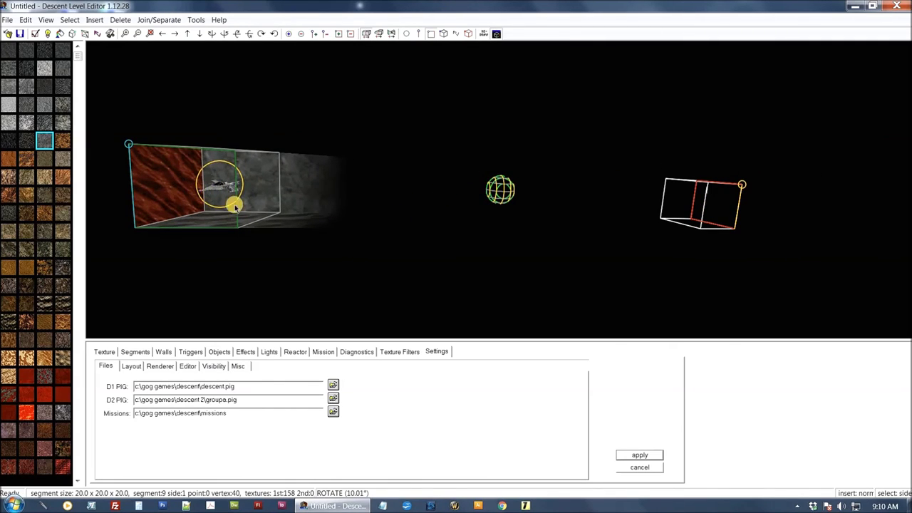
pyautogui.click(45, 21)
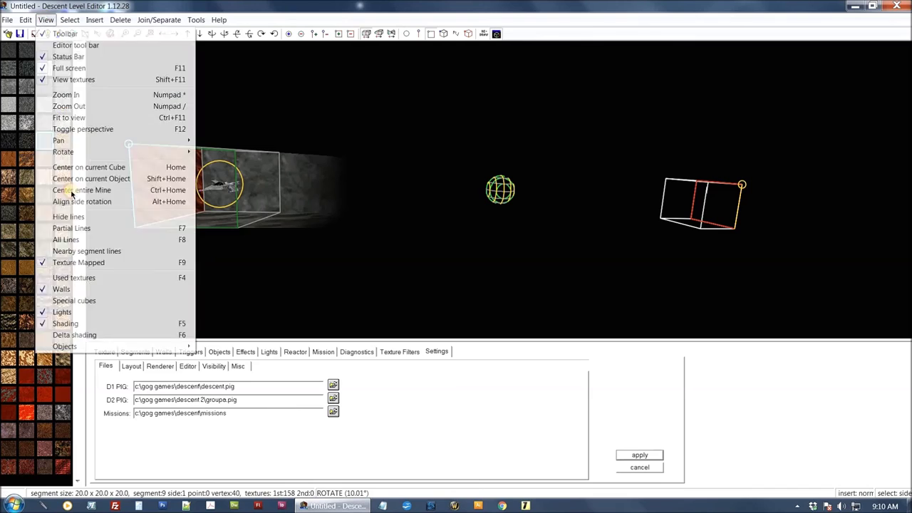
pyautogui.click(85, 326)
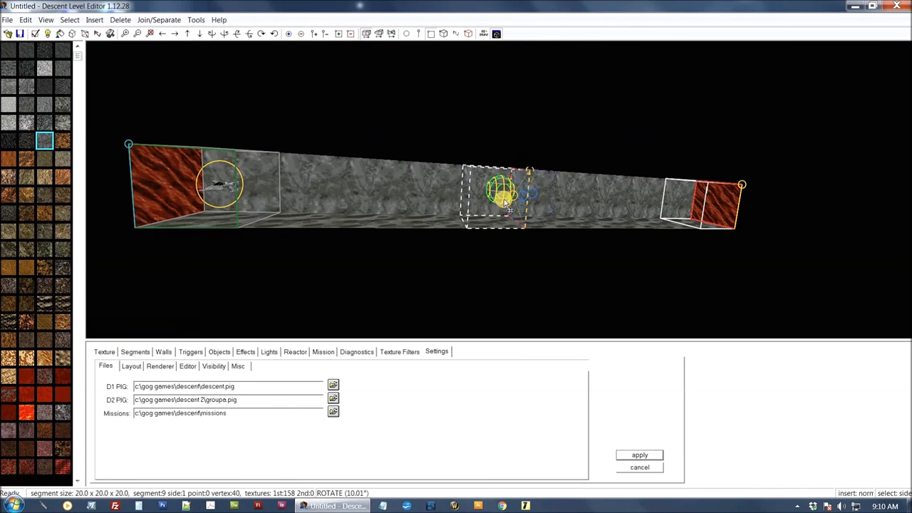
# Delete the tunnel cubes one after another until only the starting cube remains
pyautogui.moveTo(582, 253)
pyautogui.mouseDown(button='middle')
pyautogui.moveTo(591, 263)
pyautogui.moveTo(577, 253)
pyautogui.moveTo(583, 247)
pyautogui.mouseUp(button='middle')
pyautogui.press('Delete')
pyautogui.press('Delete')
pyautogui.press('Delete')
pyautogui.press('Delete')
pyautogui.press('Delete')
pyautogui.press('Delete')
pyautogui.press('Delete')
pyautogui.press('Delete')
pyautogui.press('Delete')
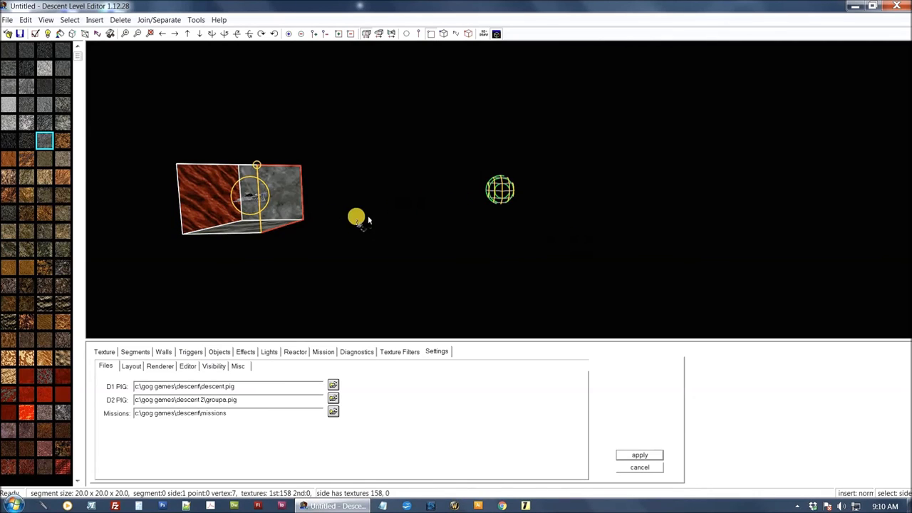
# Examine the remaining cube from several angles and look over the available view options
pyautogui.moveTo(356, 216); pyautogui.dragTo(404, 233, button='middle')
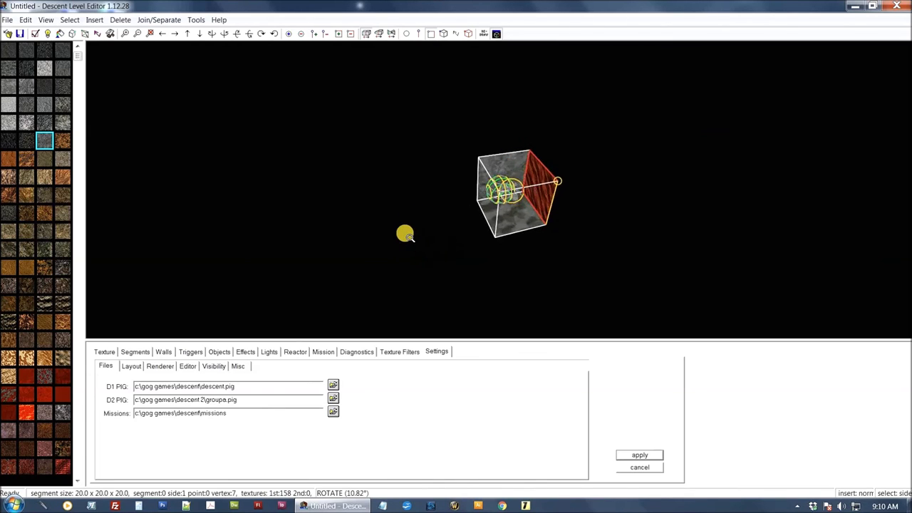
pyautogui.moveTo(406, 233)
pyautogui.mouseDown()
pyautogui.moveTo(440, 234)
pyautogui.moveTo(384, 224)
pyautogui.moveTo(400, 234)
pyautogui.mouseUp()
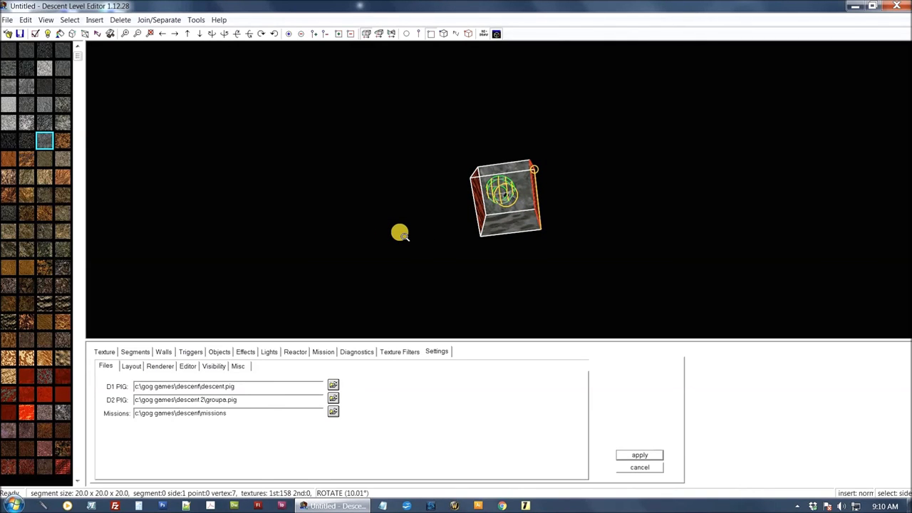
pyautogui.moveTo(407, 225); pyautogui.dragTo(492, 207)
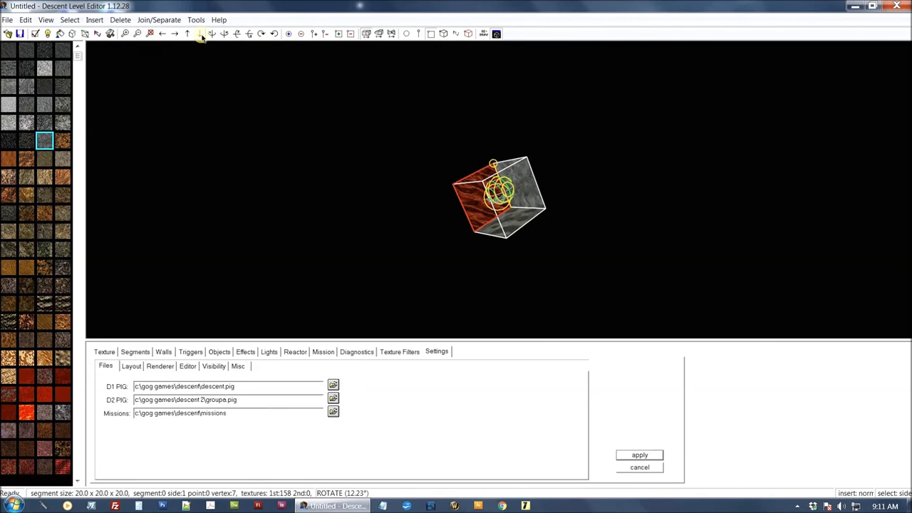
pyautogui.moveTo(483, 225); pyautogui.dragTo(579, 202)
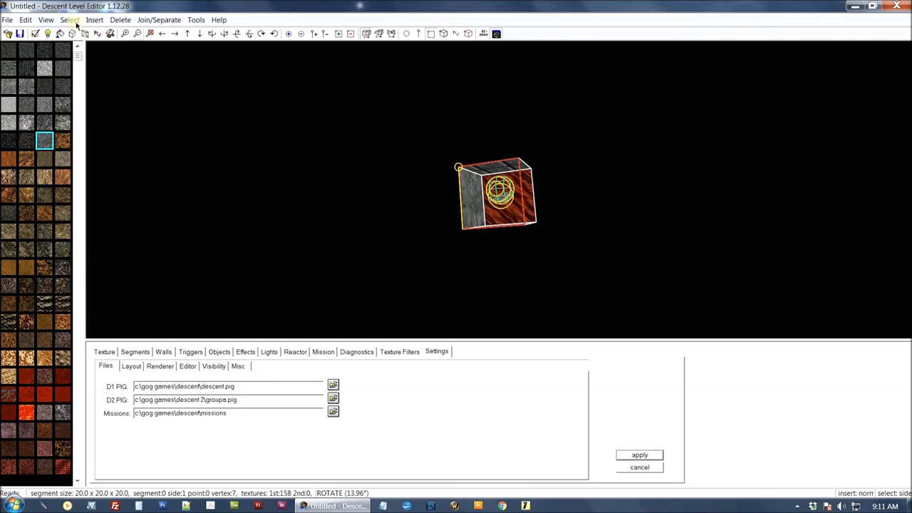
pyautogui.click(32, 21)
pyautogui.moveTo(43, 20)
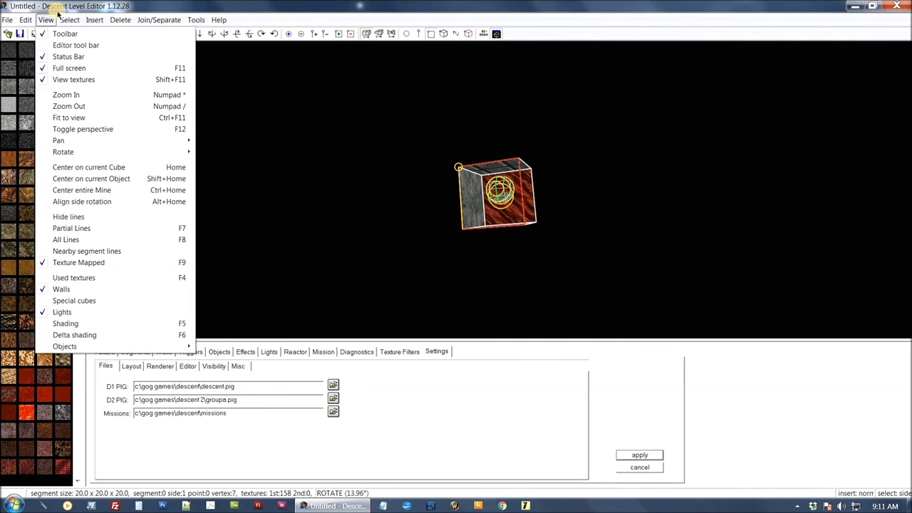
pyautogui.click(330, 142)
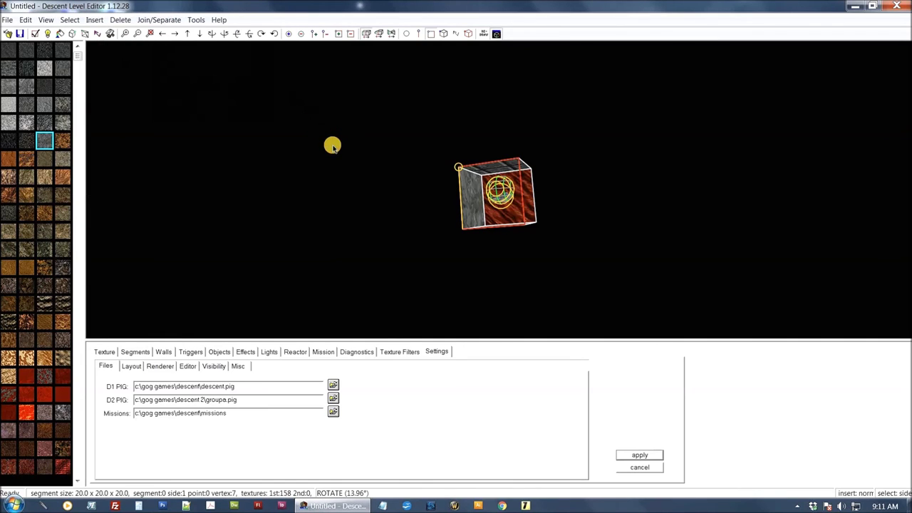